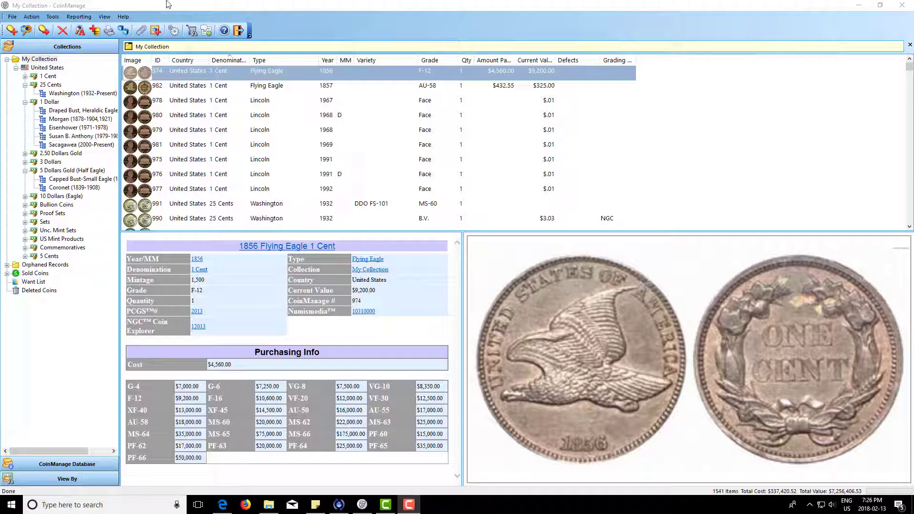
# Open the Tools menu to reach the setup preferences
pyautogui.click(48, 18)
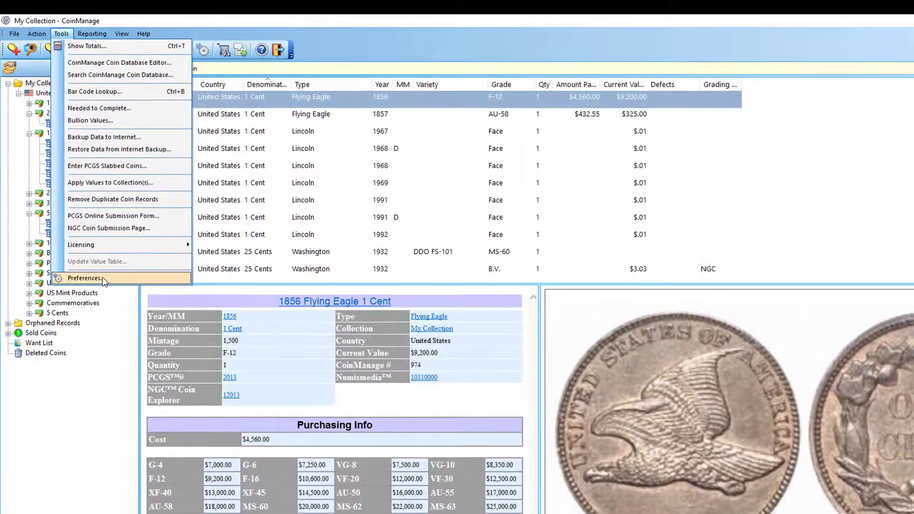
# Open Preferences, review the view categories on the Columns tab, and close without changes
pyautogui.click(84, 278)
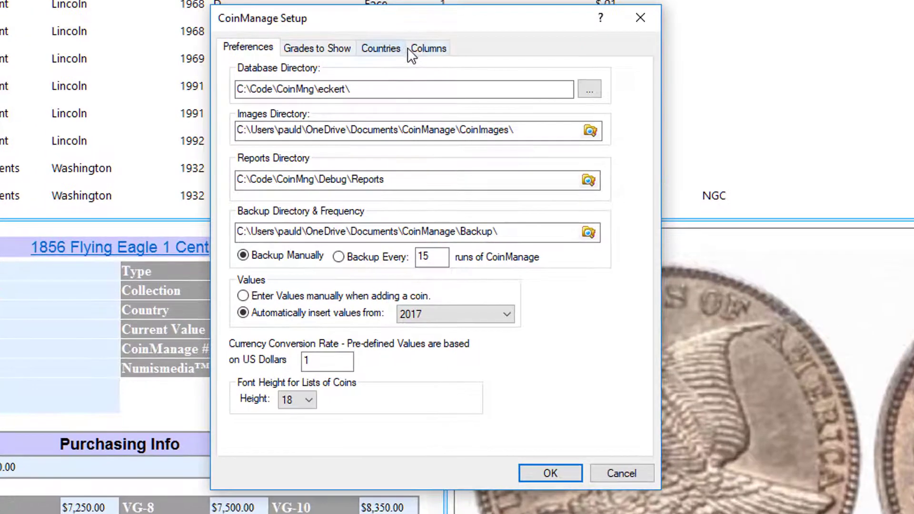
pyautogui.click(411, 49)
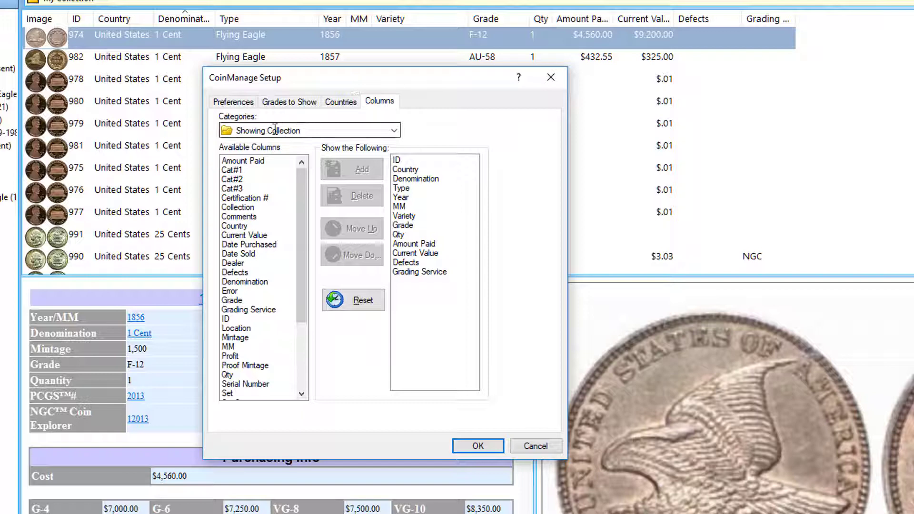
pyautogui.click(394, 132)
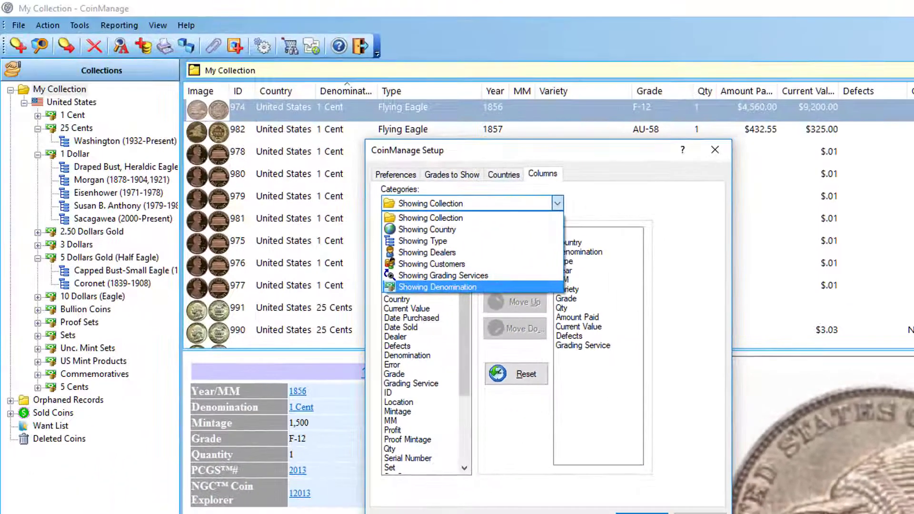
pyautogui.press('Escape')
pyautogui.press('Escape')
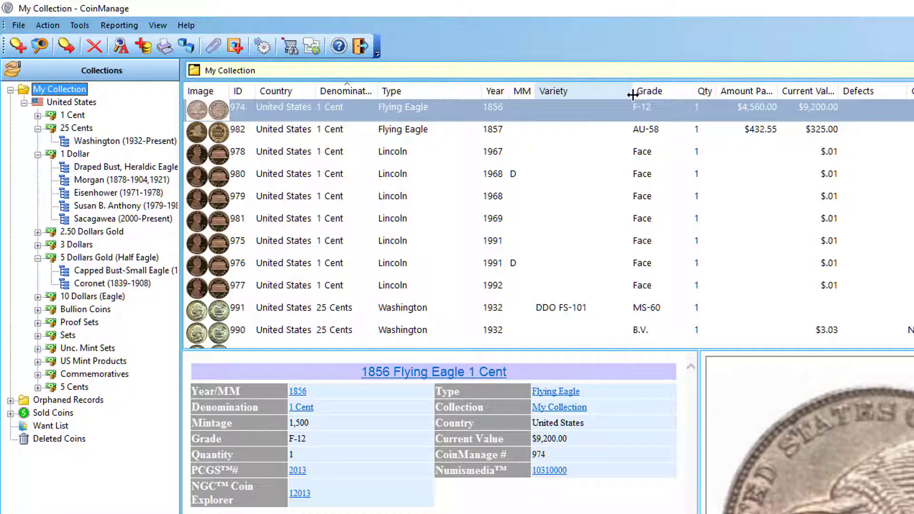
# Drag the Variety column's right border outward to widen it
pyautogui.moveTo(633, 95); pyautogui.dragTo(734, 99)
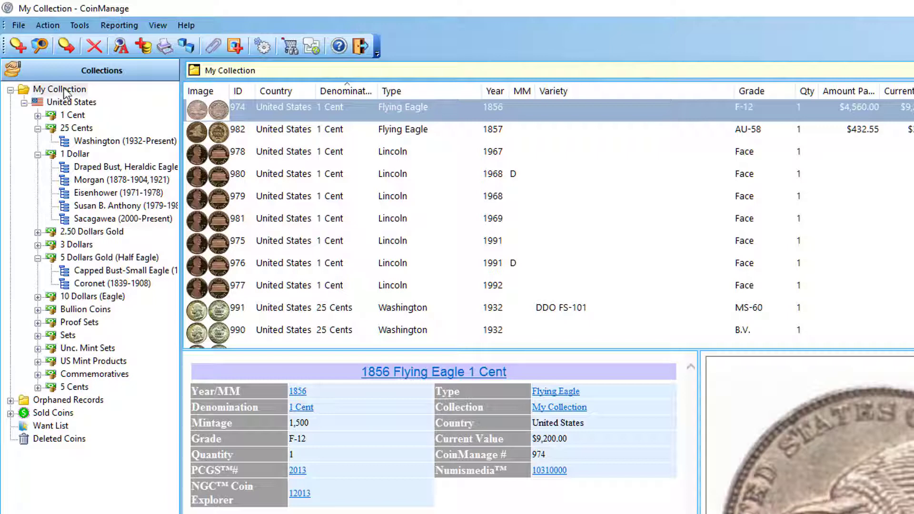
# Browse the United States, 1 Cent and Washington (1932-Present) views, then return to My Collection
pyautogui.click(71, 102)
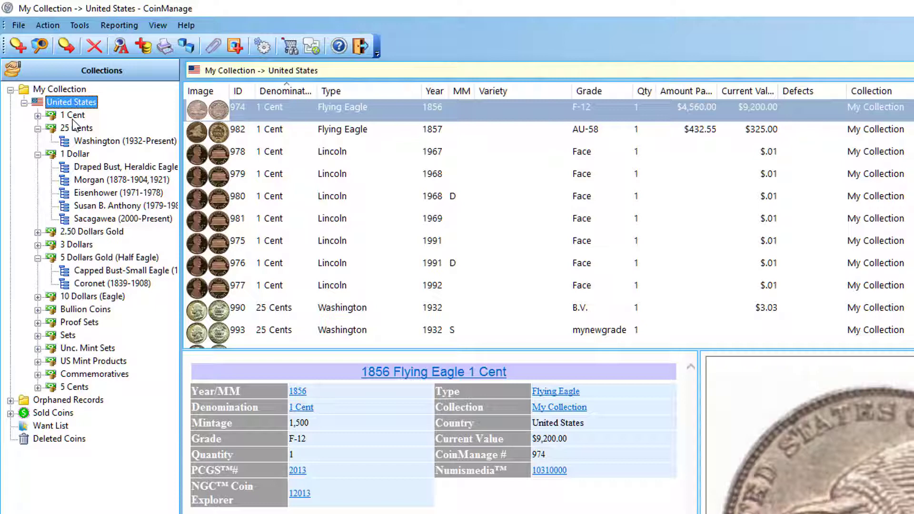
pyautogui.click(71, 114)
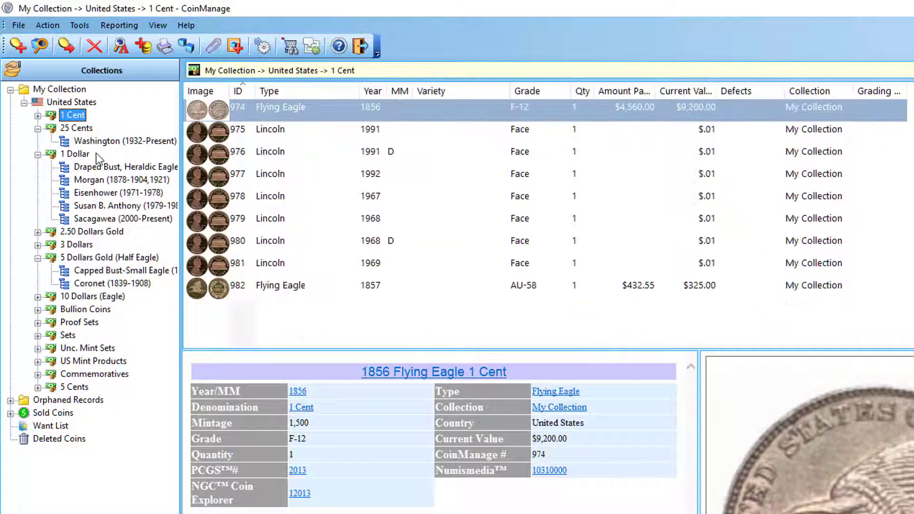
pyautogui.click(99, 141)
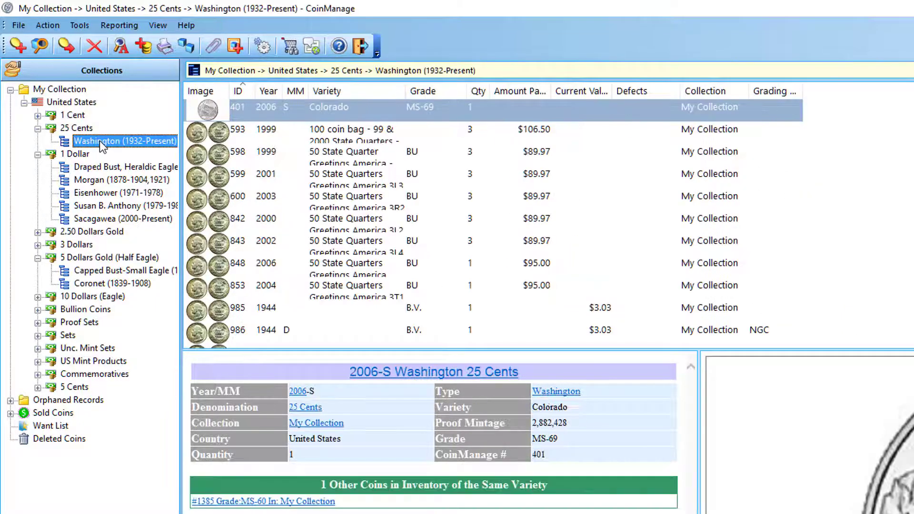
pyautogui.click(72, 90)
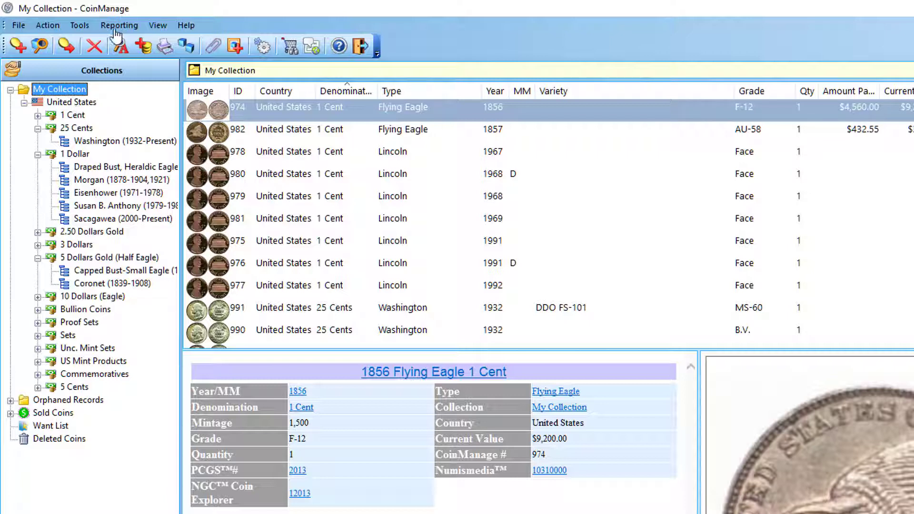
# Delete ID from My Collection's shown columns in Preferences and apply the layout
pyautogui.click(80, 25)
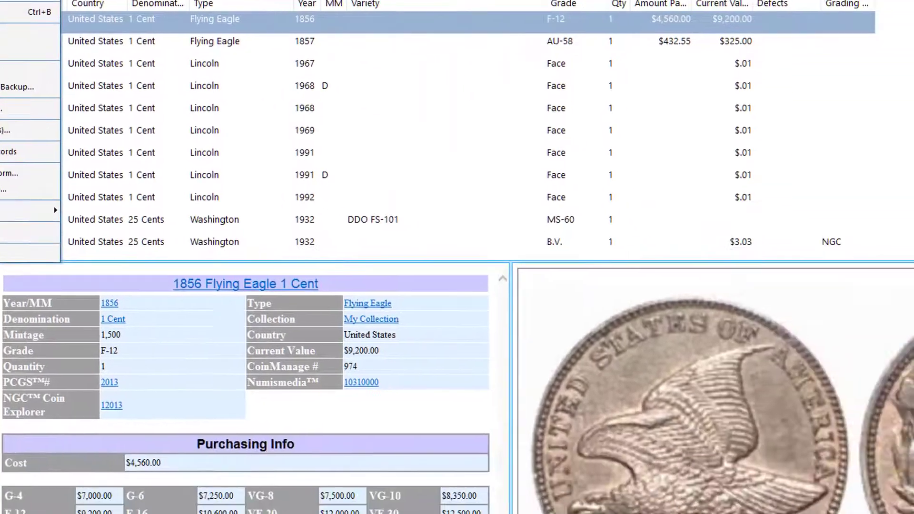
pyautogui.click(15, 34)
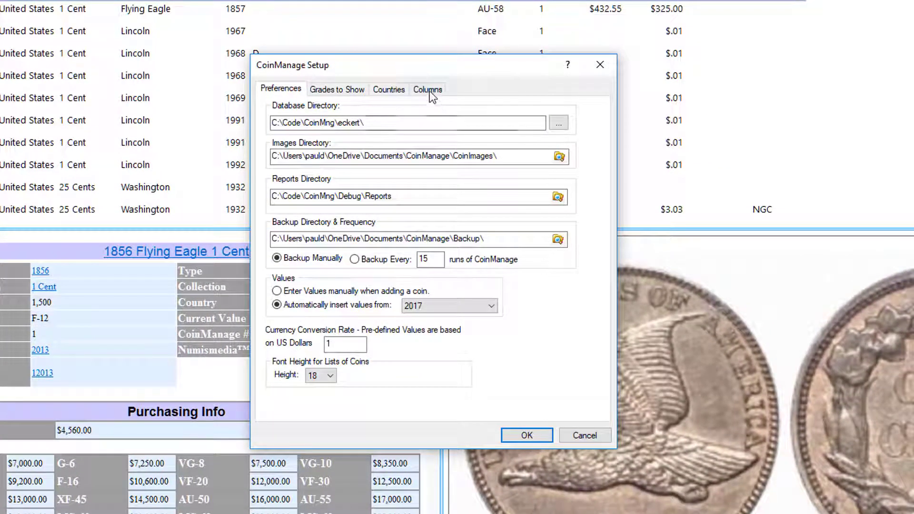
pyautogui.click(429, 91)
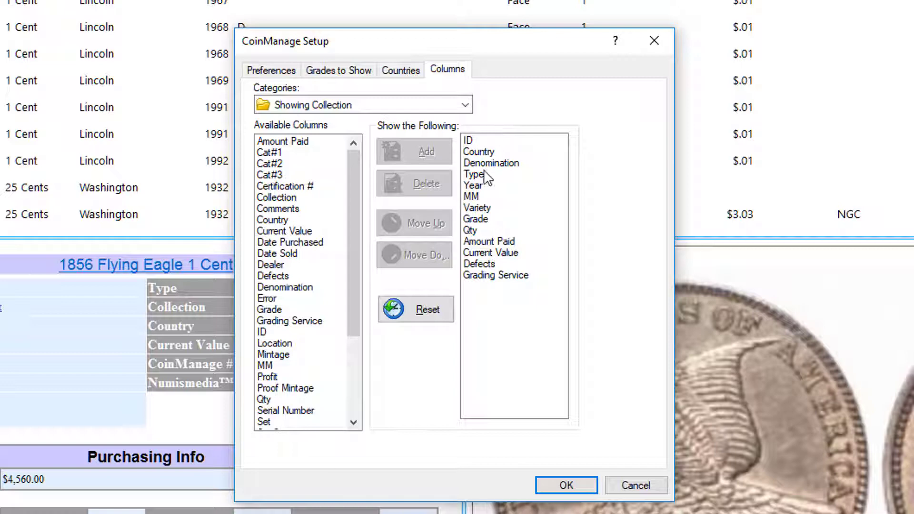
pyautogui.click(485, 143)
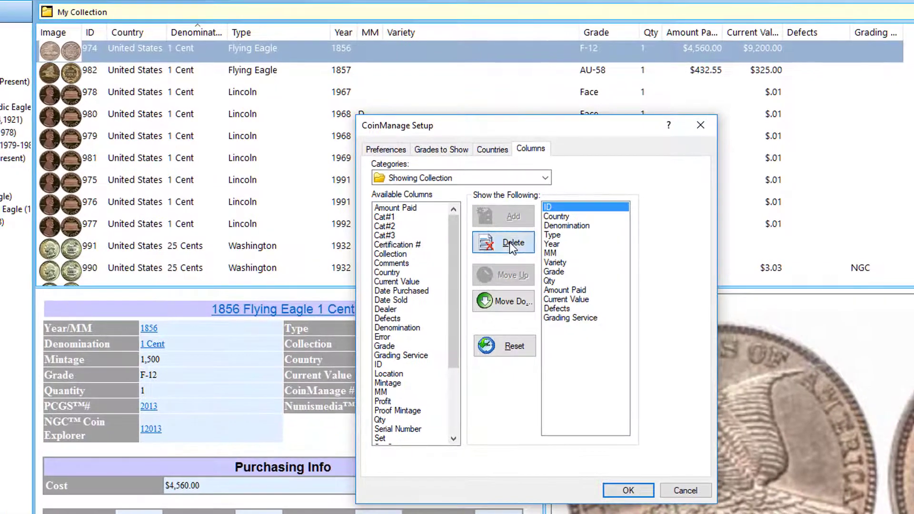
pyautogui.click(509, 242)
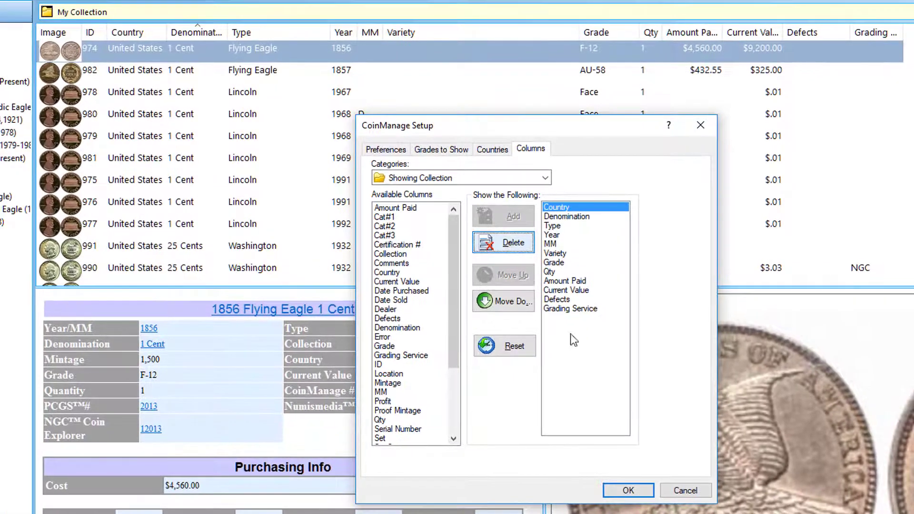
pyautogui.click(629, 491)
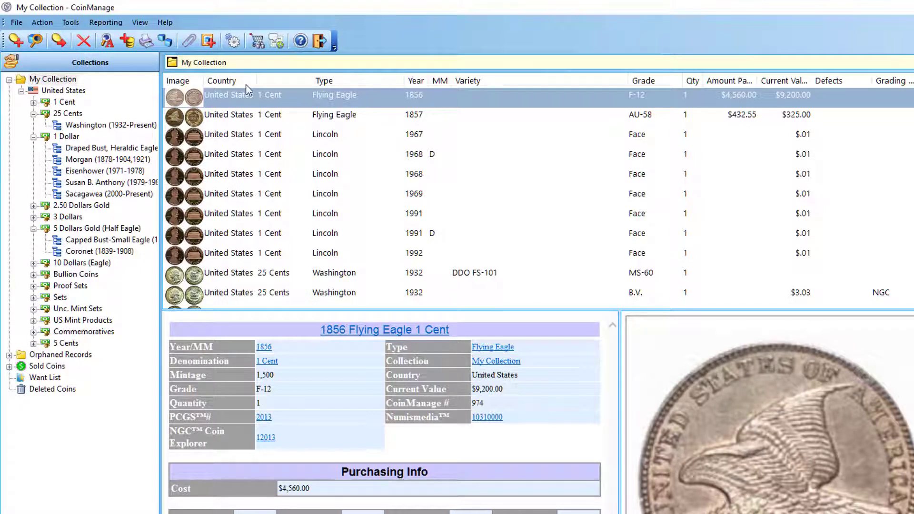
# Widen the Country column and filter the list to United States 1 Cent coins
pyautogui.moveTo(256, 81); pyautogui.dragTo(275, 80)
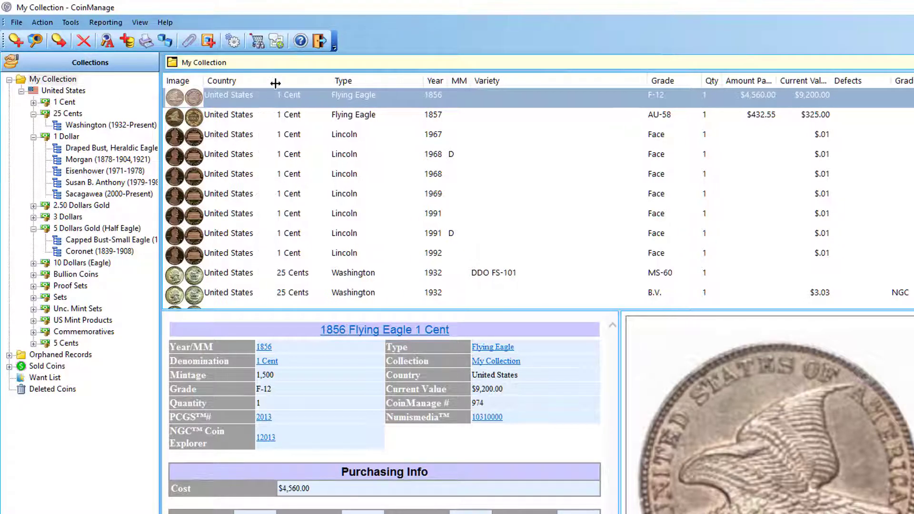
pyautogui.click(71, 90)
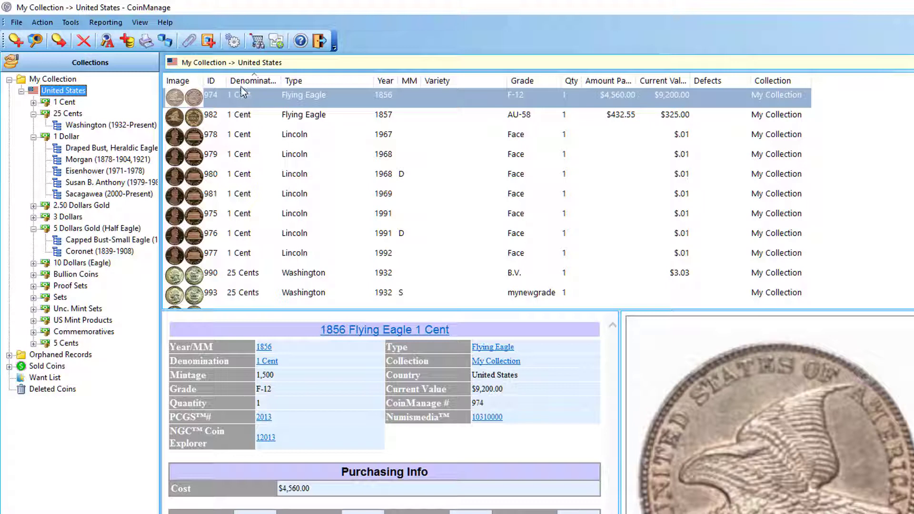
pyautogui.click(64, 104)
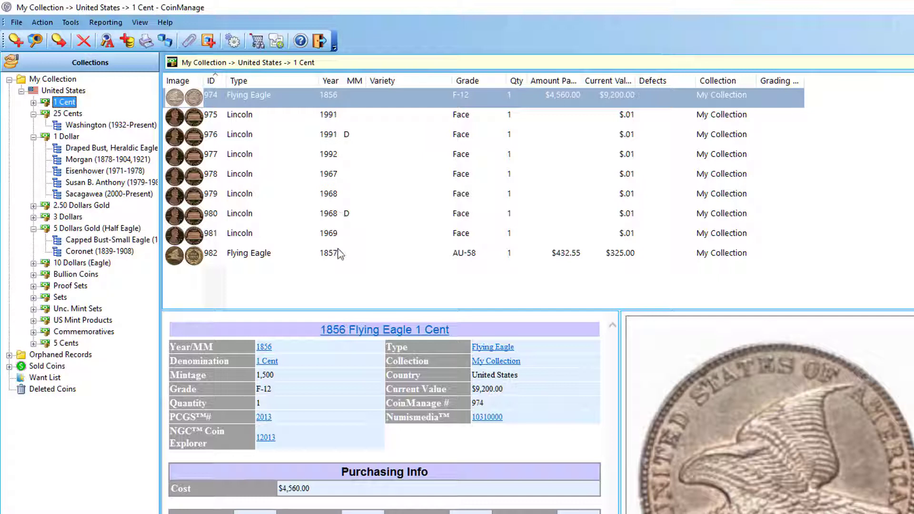
# Delete ID from the Type view's shown columns in the Preferences column settings
pyautogui.click(72, 23)
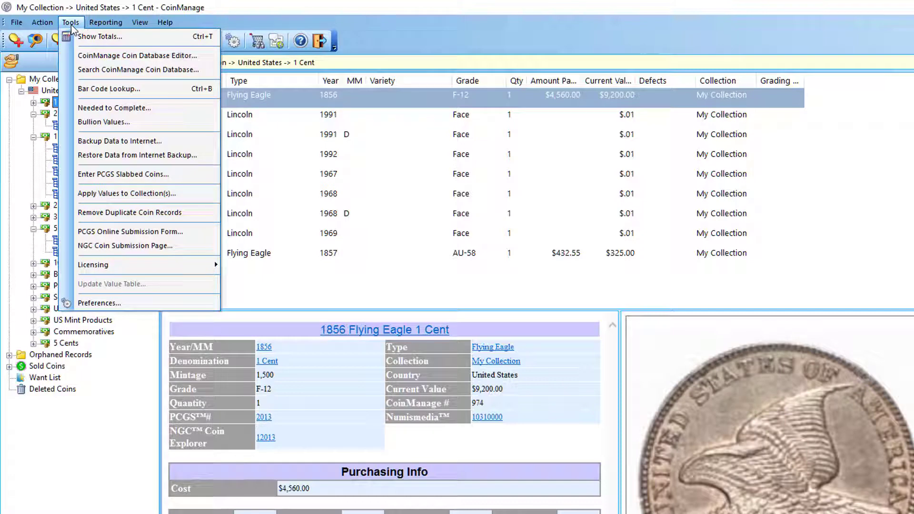
pyautogui.click(151, 305)
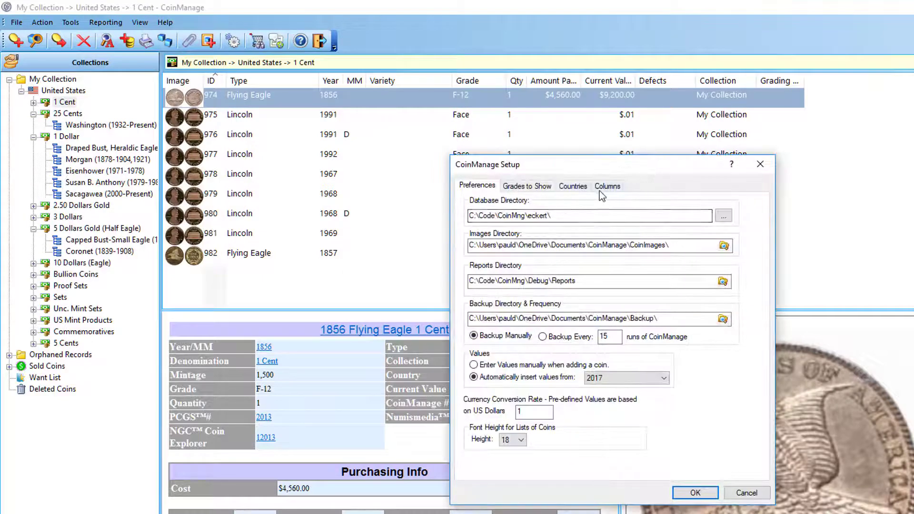
pyautogui.click(608, 187)
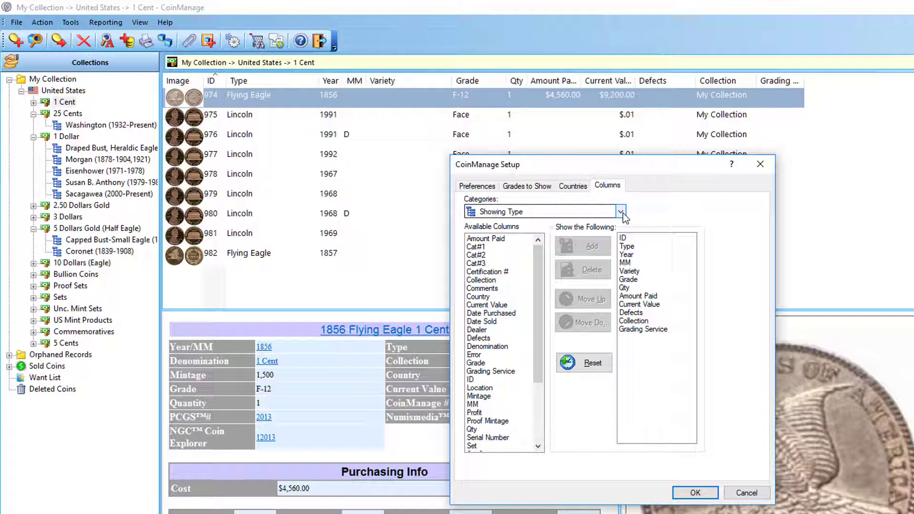
pyautogui.click(641, 237)
pyautogui.click(590, 273)
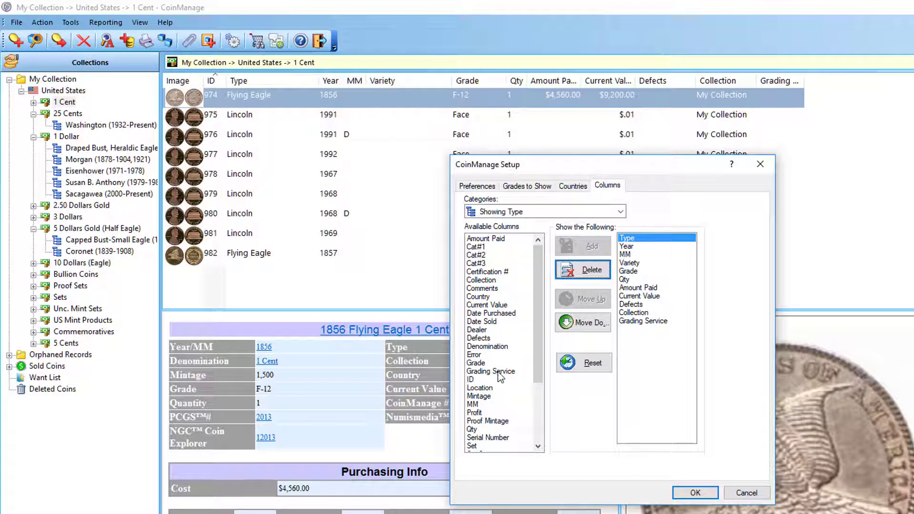
# Move Grading Service up four places so it comes before Amount Paid
pyautogui.click(643, 320)
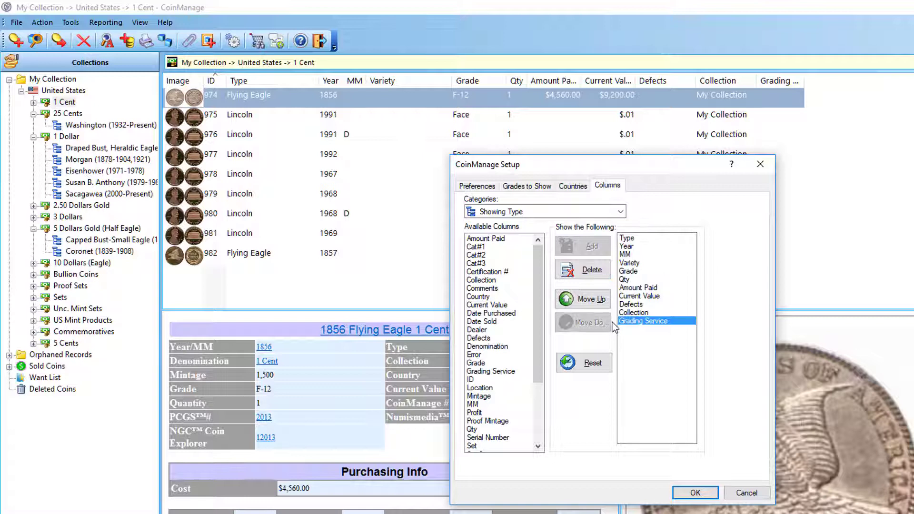
pyautogui.click(579, 300)
pyautogui.click(579, 300)
pyautogui.click(578, 301)
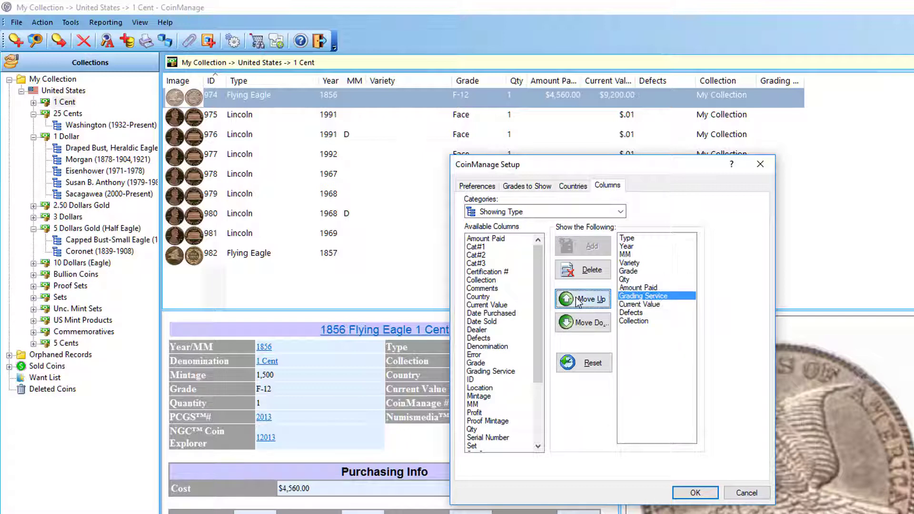
pyautogui.click(579, 301)
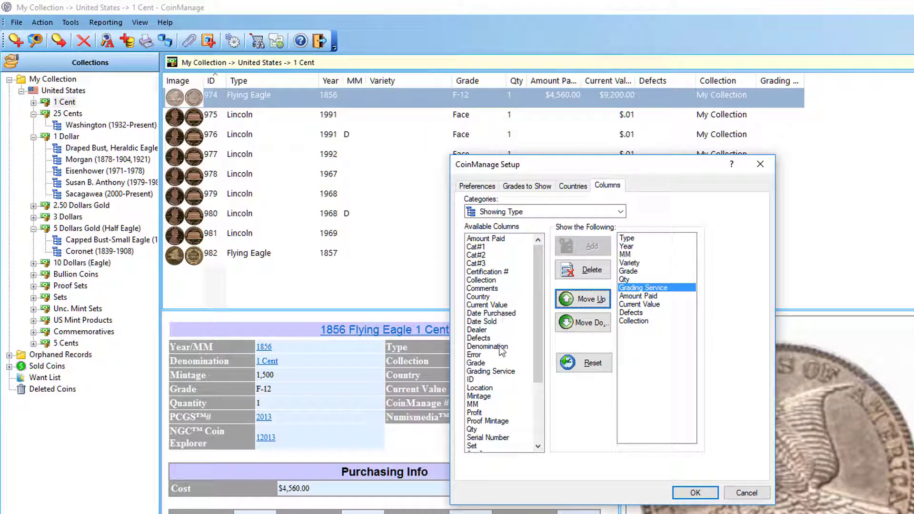
# Add the Error column, move it up three places to follow MM, and apply
pyautogui.click(482, 355)
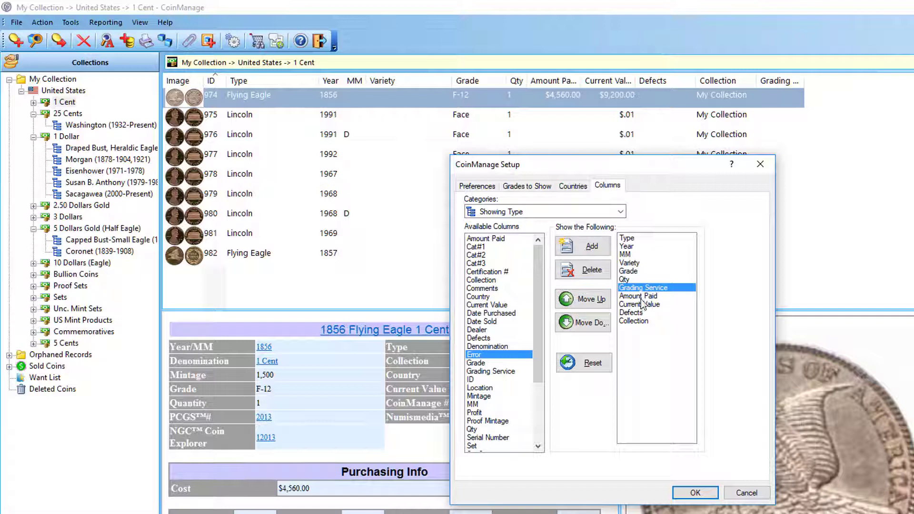
pyautogui.click(581, 247)
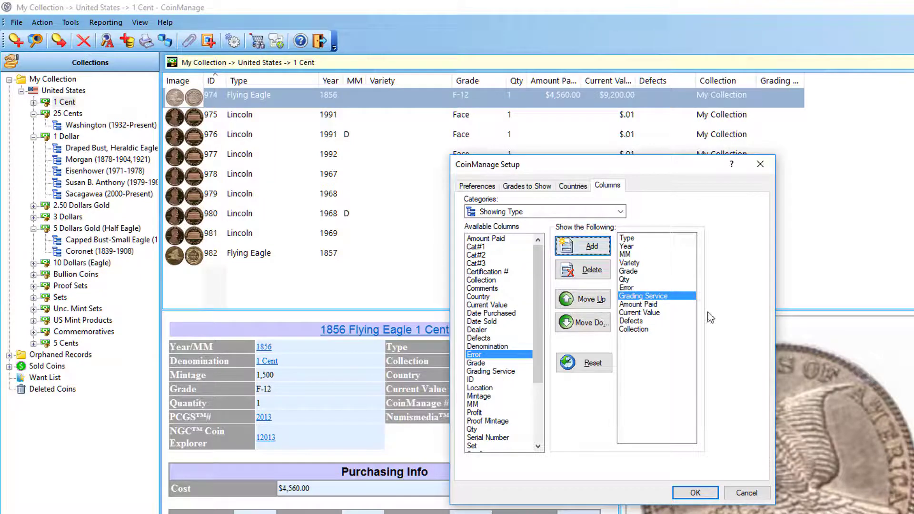
pyautogui.click(631, 287)
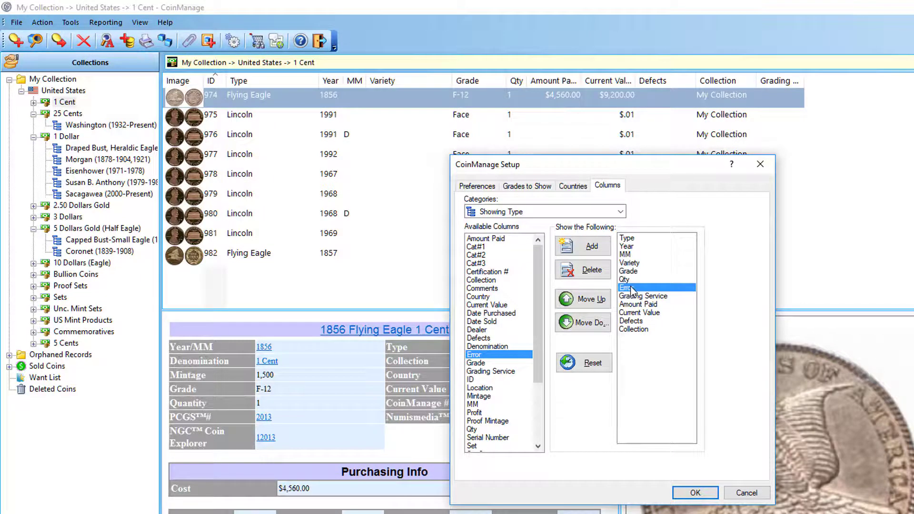
pyautogui.click(601, 299)
pyautogui.click(601, 299)
pyautogui.click(601, 299)
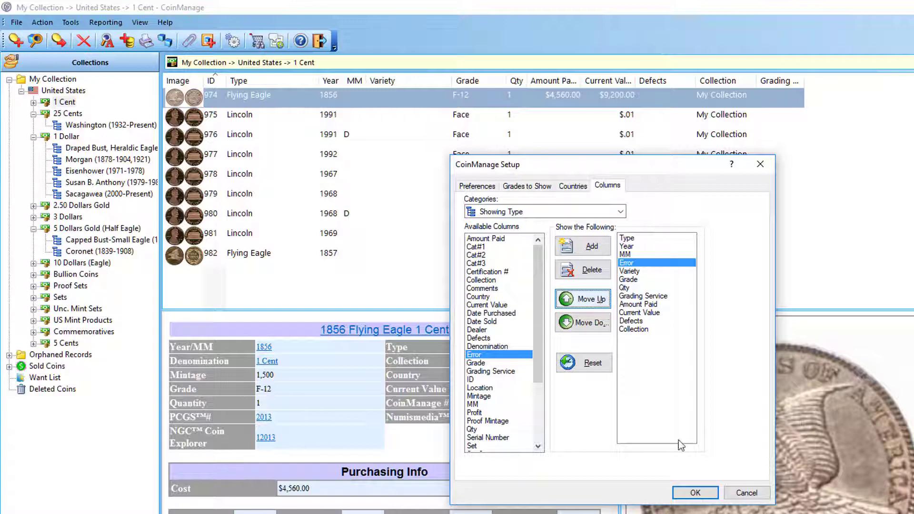
pyautogui.click(695, 493)
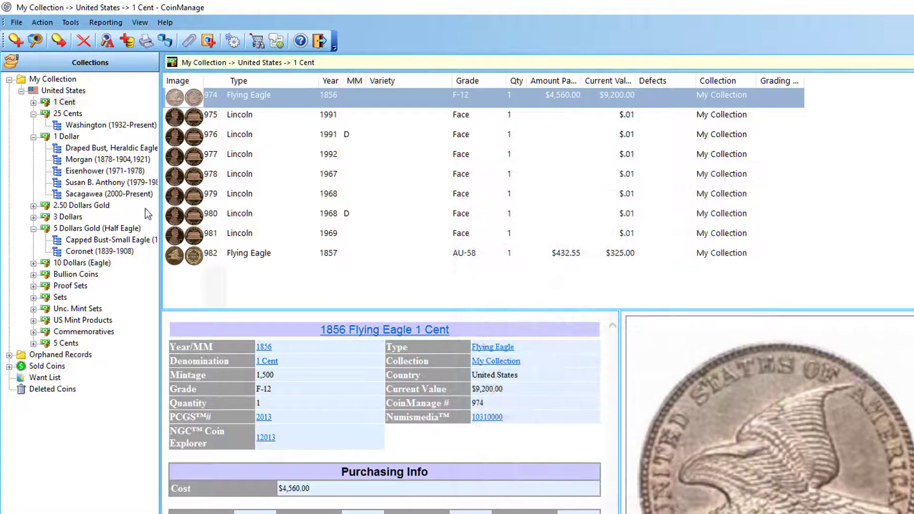
# Select Washington (1932-Present) under 25 Cents to see its updated columns
pyautogui.click(91, 126)
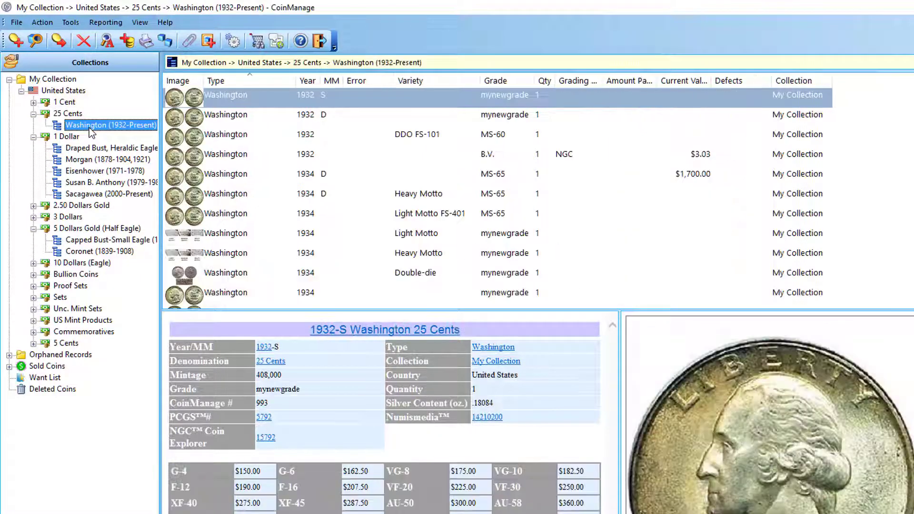